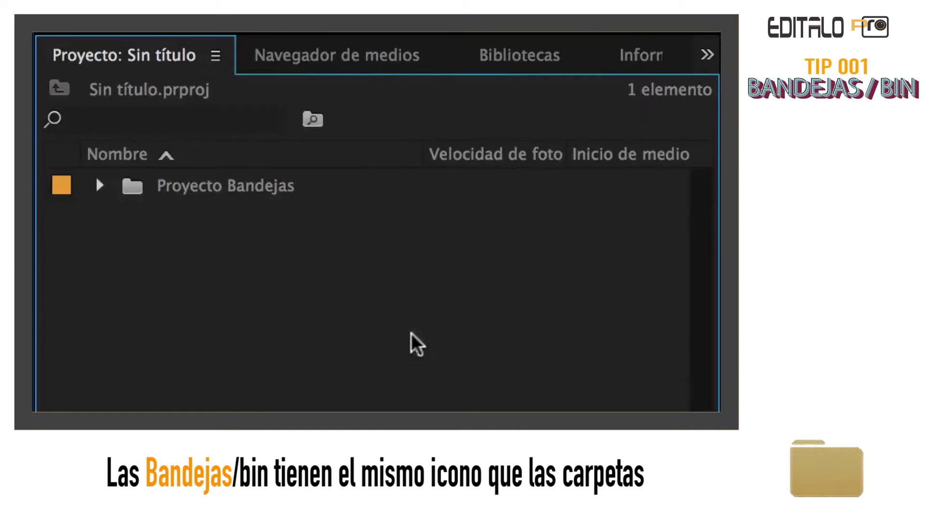
# Step: Expand Proyecto Bandejas, preview the Audio, Imagenes Fijas, Secuencias, Titulos and Videos bins, then fold it closed
pyautogui.click(81, 131)
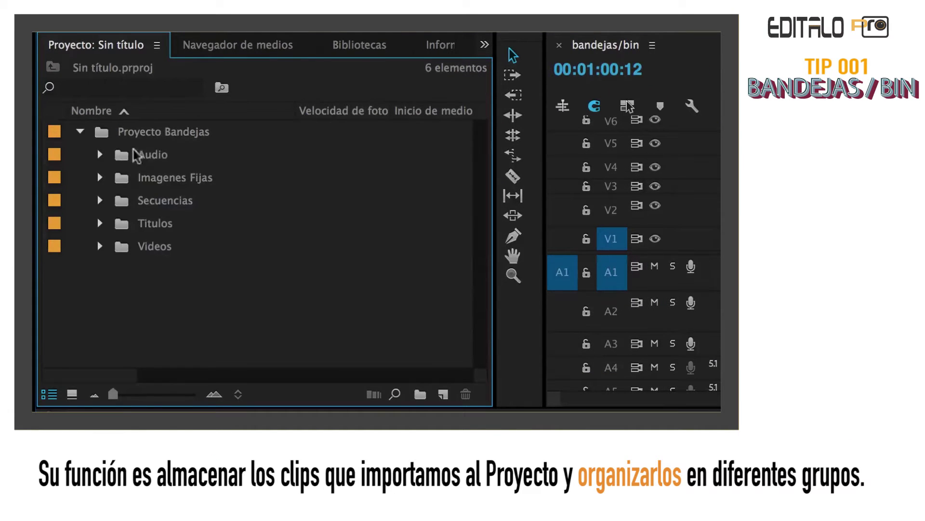
pyautogui.click(99, 155)
pyautogui.click(99, 155)
pyautogui.click(100, 177)
pyautogui.click(99, 178)
pyautogui.click(100, 200)
pyautogui.click(100, 200)
pyautogui.click(100, 224)
pyautogui.click(99, 223)
pyautogui.click(99, 245)
pyautogui.click(99, 246)
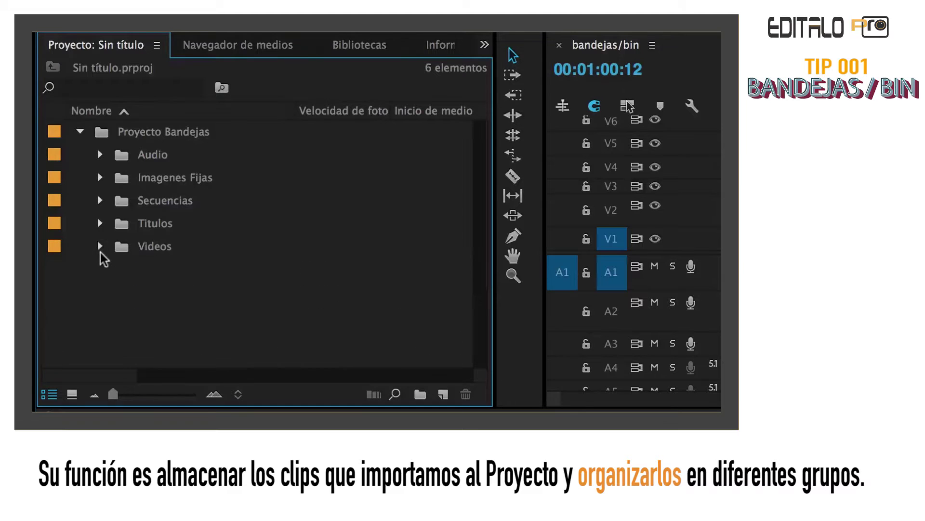
pyautogui.click(80, 131)
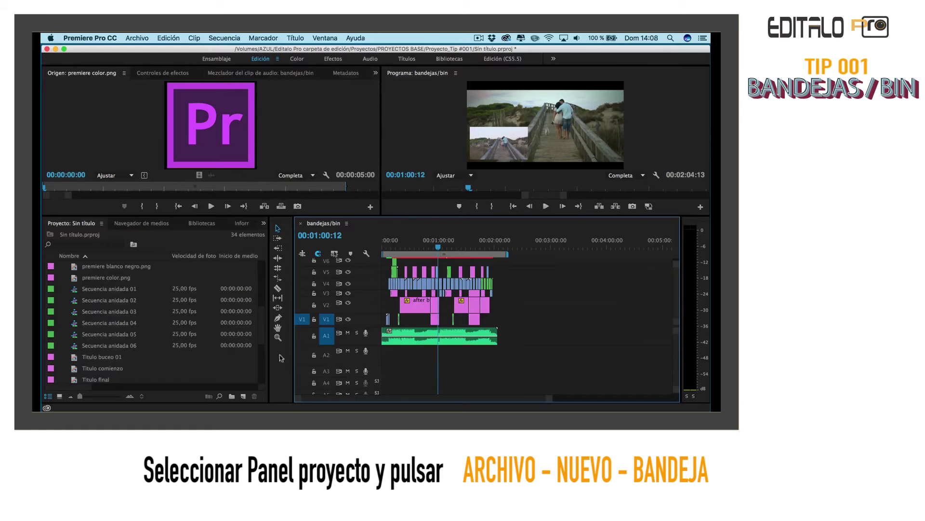
# Step: Add a new empty bin to the Project panel and name it Videos
pyautogui.click(178, 242)
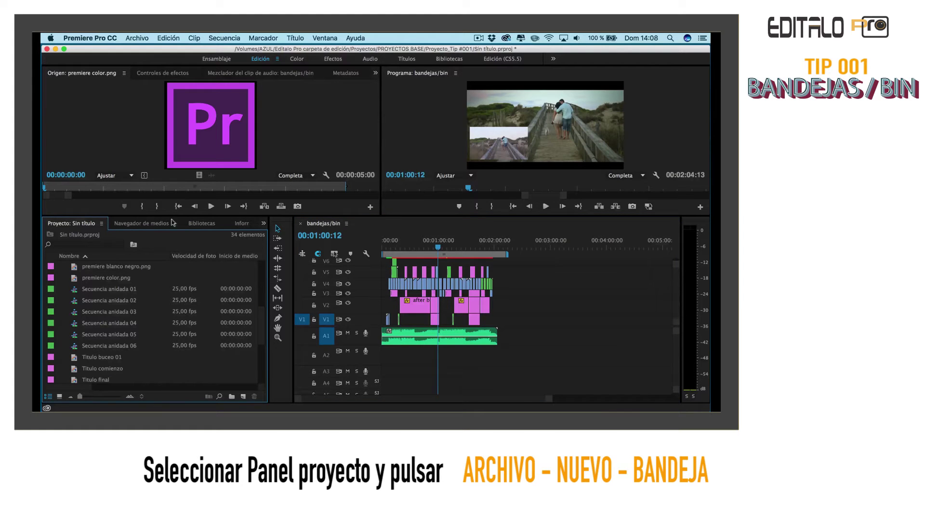
pyautogui.click(138, 38)
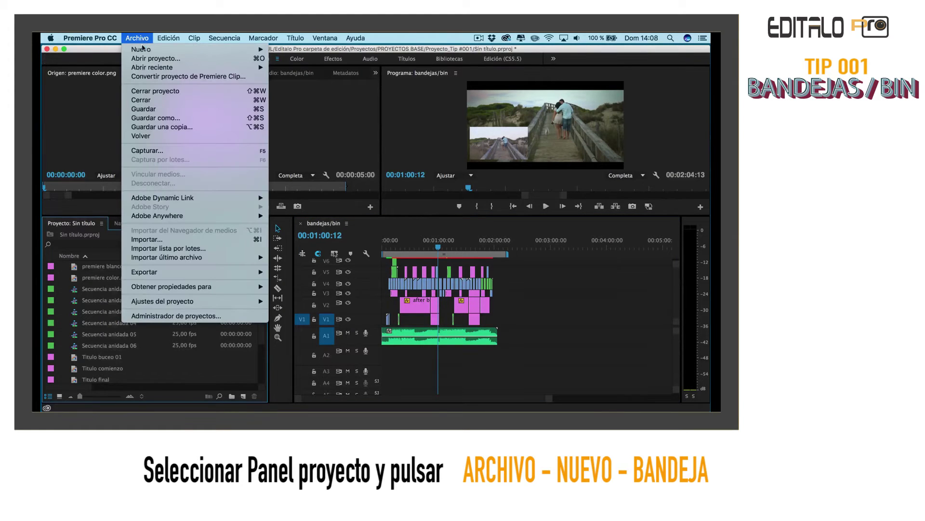
pyautogui.moveTo(142, 52)
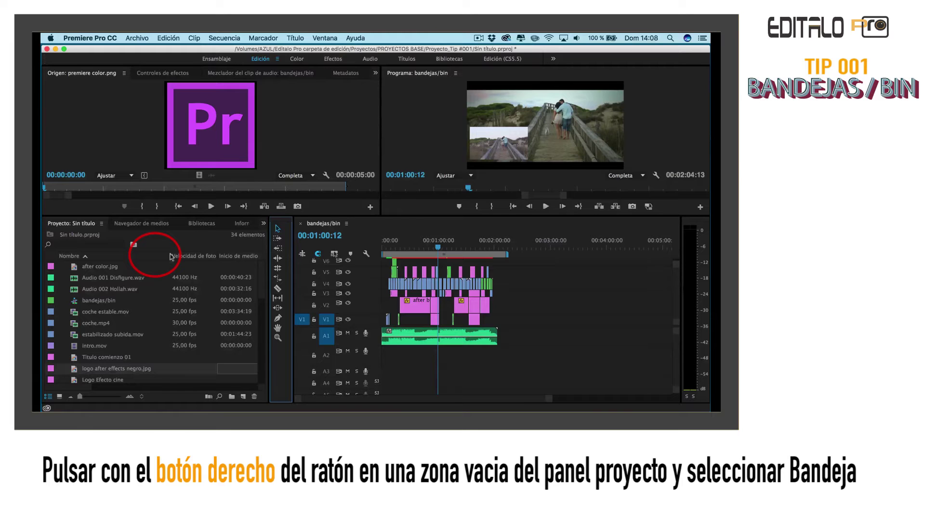
pyautogui.rightClick(171, 256)
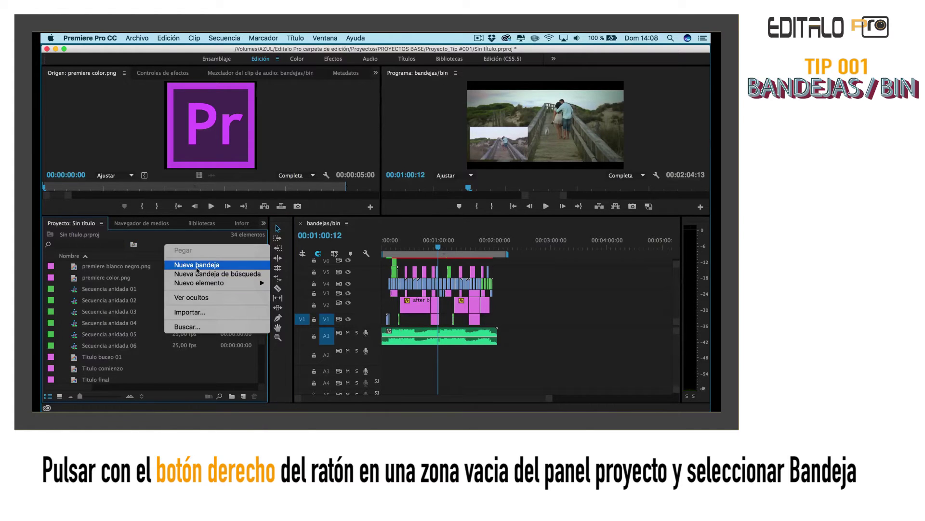
pyautogui.click(157, 263)
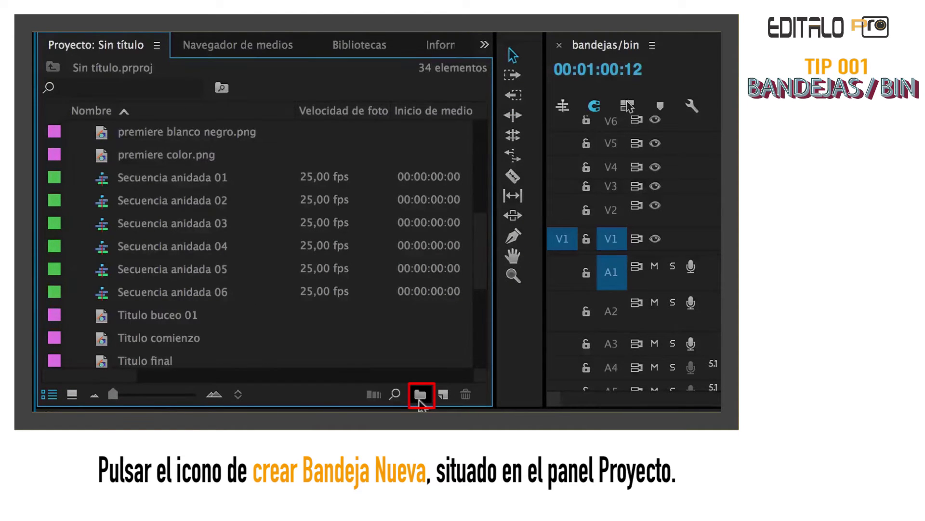
pyautogui.click(420, 394)
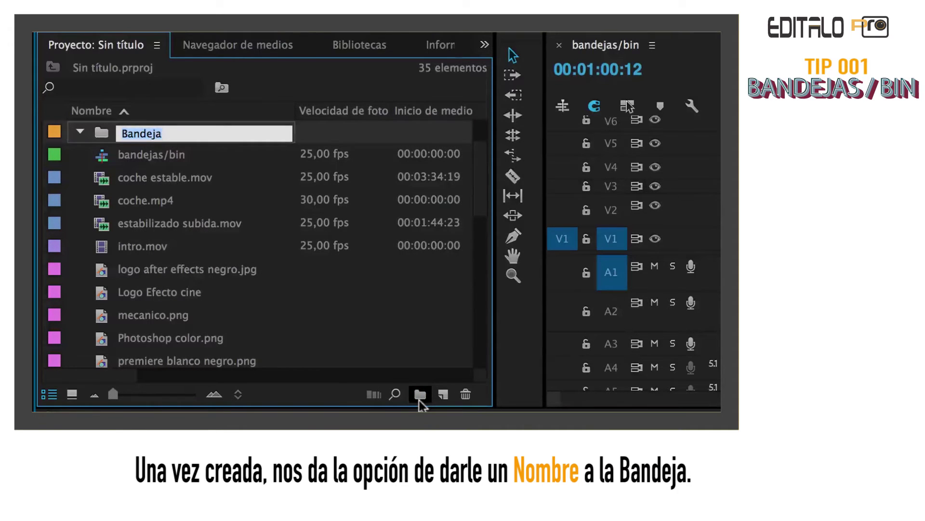
pyautogui.write('Videos')
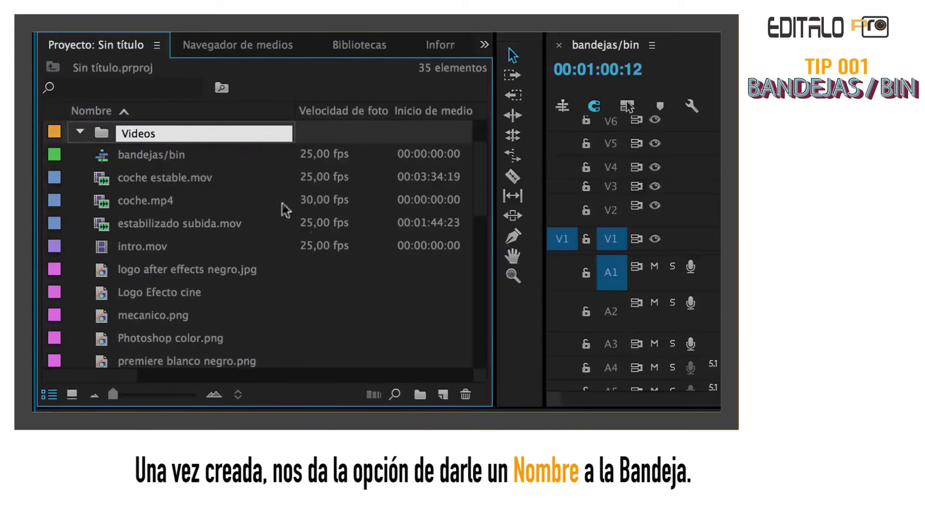
pyautogui.click(358, 294)
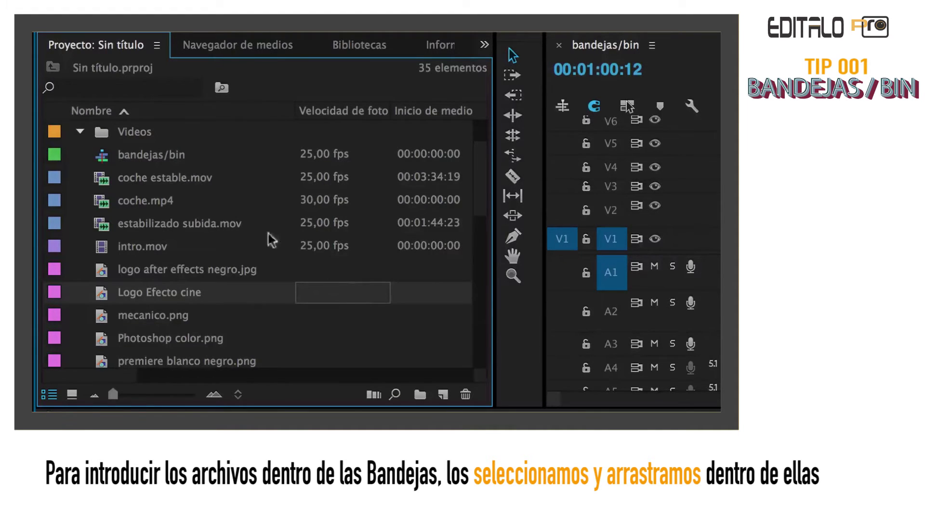
# Step: Move coche estable.mov, coche.mp4, intro.mov and estabilizado subida.mov into the Videos bin
pyautogui.click(166, 182)
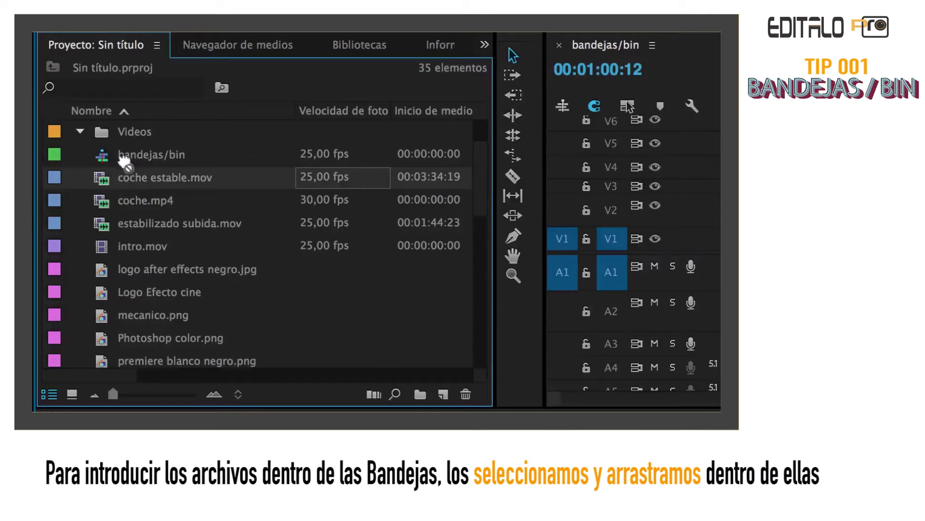
pyautogui.moveTo(124, 162); pyautogui.dragTo(134, 208)
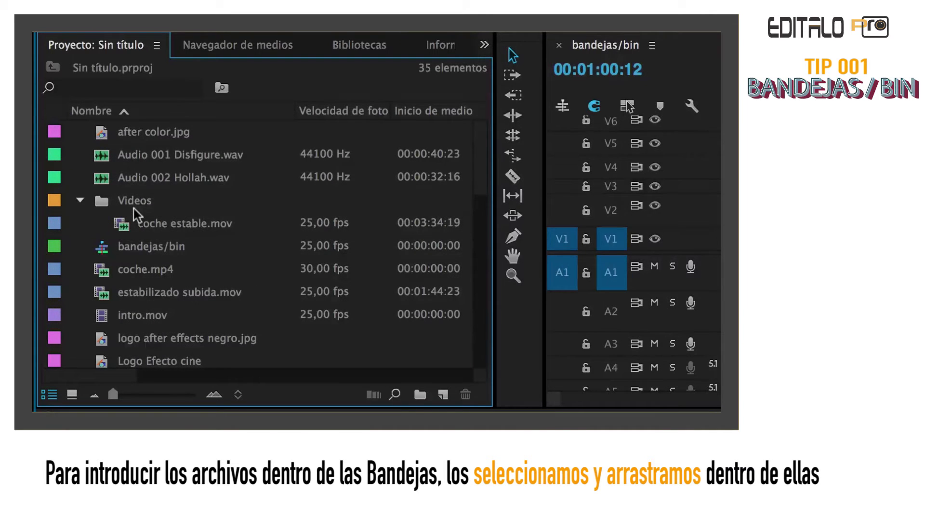
pyautogui.moveTo(144, 269); pyautogui.dragTo(139, 204)
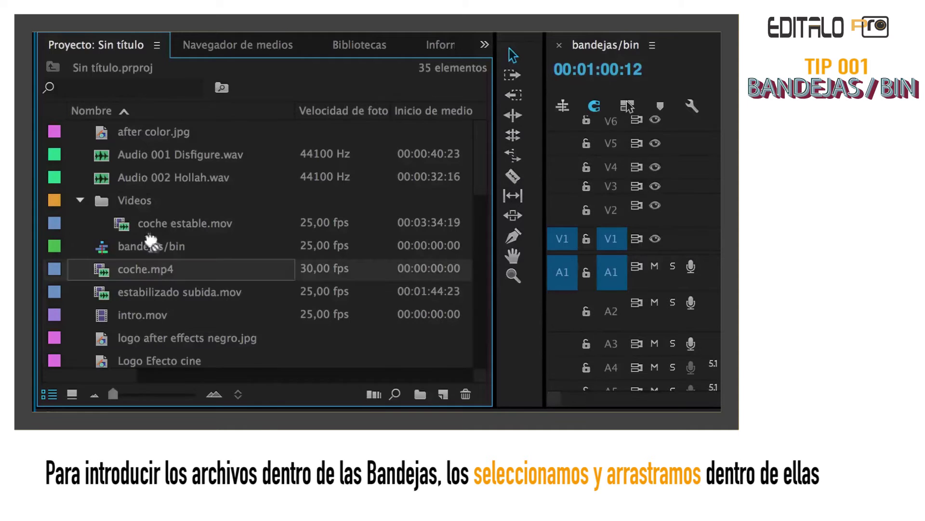
pyautogui.moveTo(157, 322); pyautogui.dragTo(147, 204)
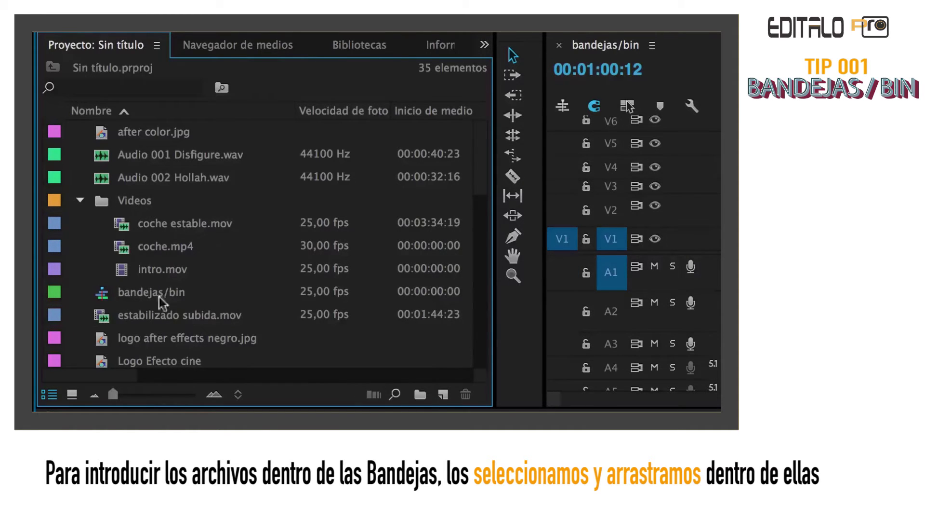
pyautogui.moveTo(159, 315); pyautogui.dragTo(144, 202)
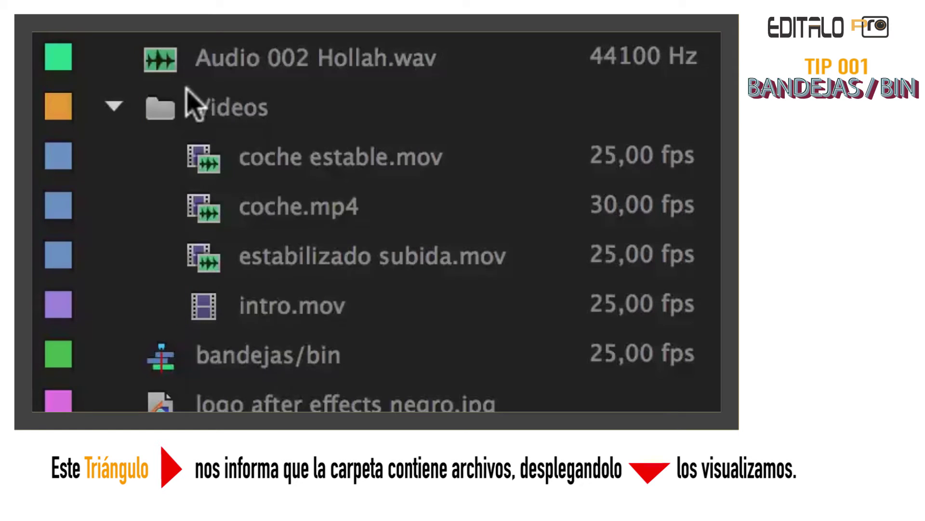
# Step: Collapse, re-expand, then collapse again the Videos bin holding its four clips
pyautogui.click(114, 106)
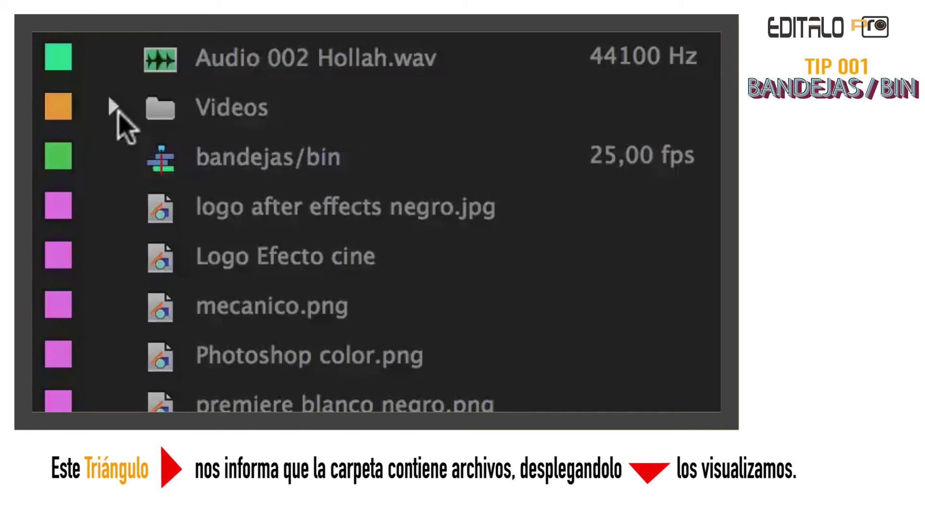
pyautogui.click(114, 106)
pyautogui.click(117, 112)
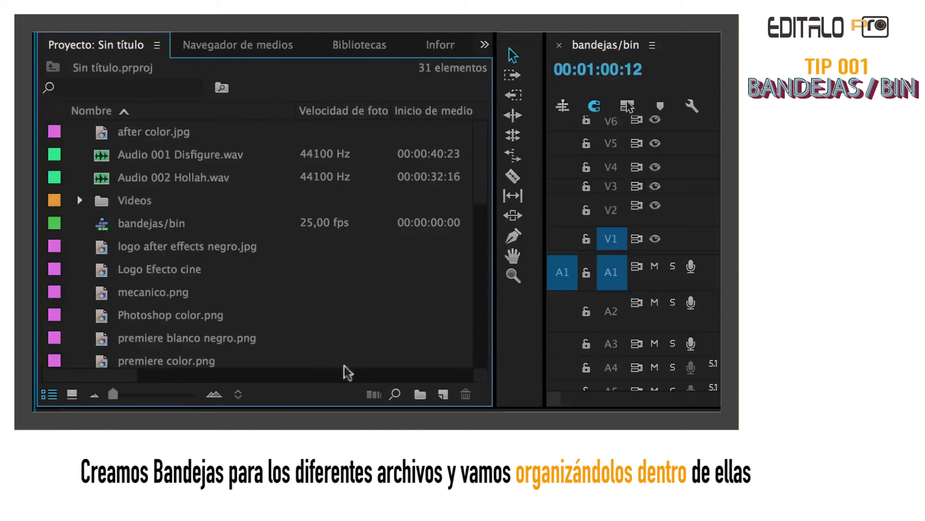
# Step: Create an Imagenes Fijas bin, move the seven logo and still image files into it, and collapse it
pyautogui.click(422, 395)
pyautogui.write('Imagenes Fijas')
pyautogui.click(424, 317)
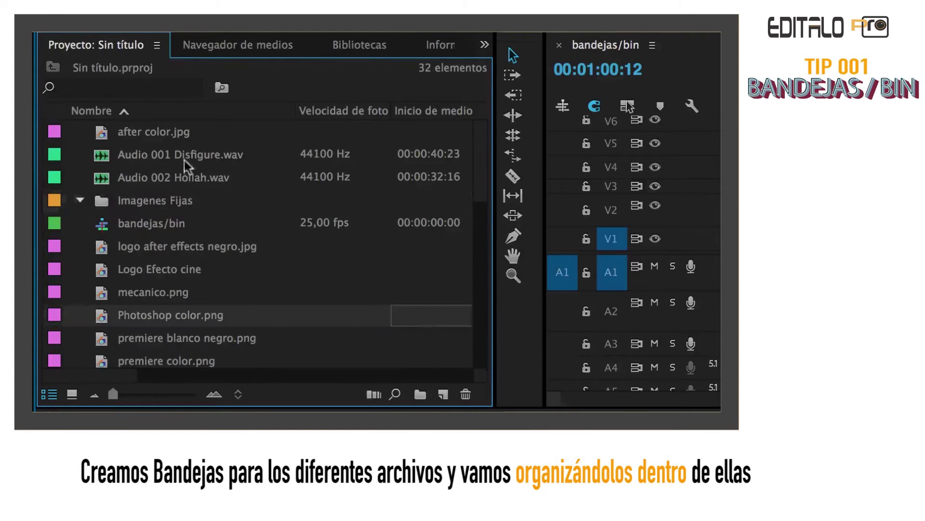
pyautogui.moveTo(161, 130); pyautogui.dragTo(159, 198)
pyautogui.moveTo(161, 247); pyautogui.dragTo(161, 185)
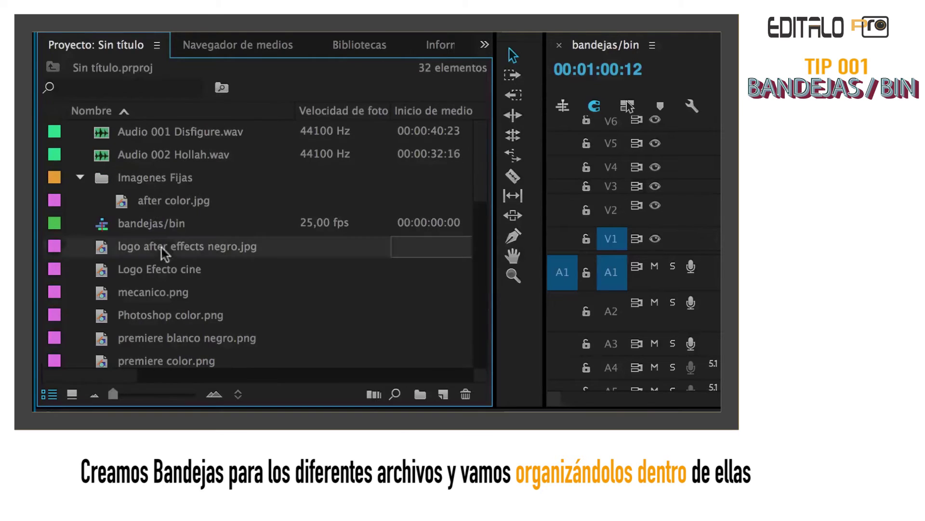
pyautogui.moveTo(161, 269); pyautogui.dragTo(159, 179)
pyautogui.moveTo(161, 292); pyautogui.dragTo(159, 180)
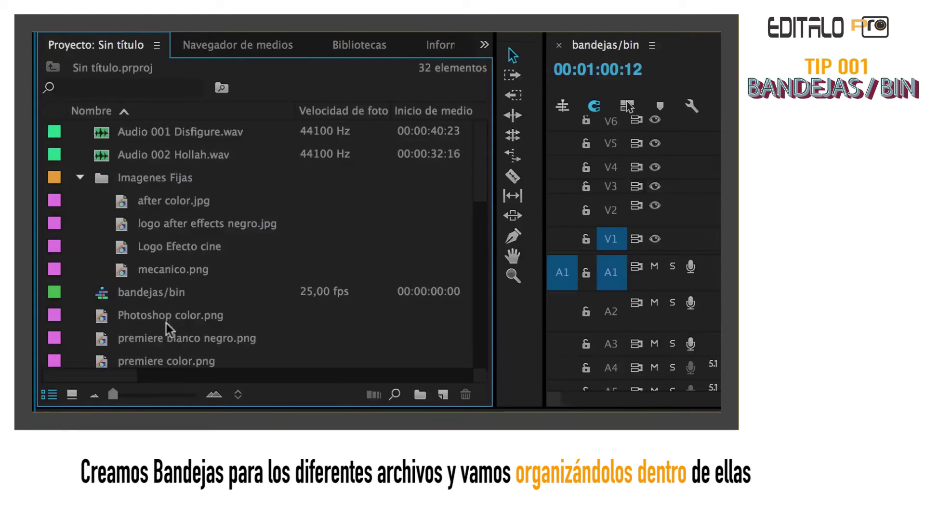
pyautogui.moveTo(166, 316); pyautogui.dragTo(165, 207)
pyautogui.moveTo(180, 340); pyautogui.dragTo(161, 182)
pyautogui.moveTo(176, 360); pyautogui.dragTo(84, 178)
pyautogui.click(80, 177)
# Step: Create a Secuencias bin holding bandejas and Secuencia anidada 01–06, then collapse it
pyautogui.click(420, 395)
pyautogui.press('BackSpace')
pyautogui.press('Return')
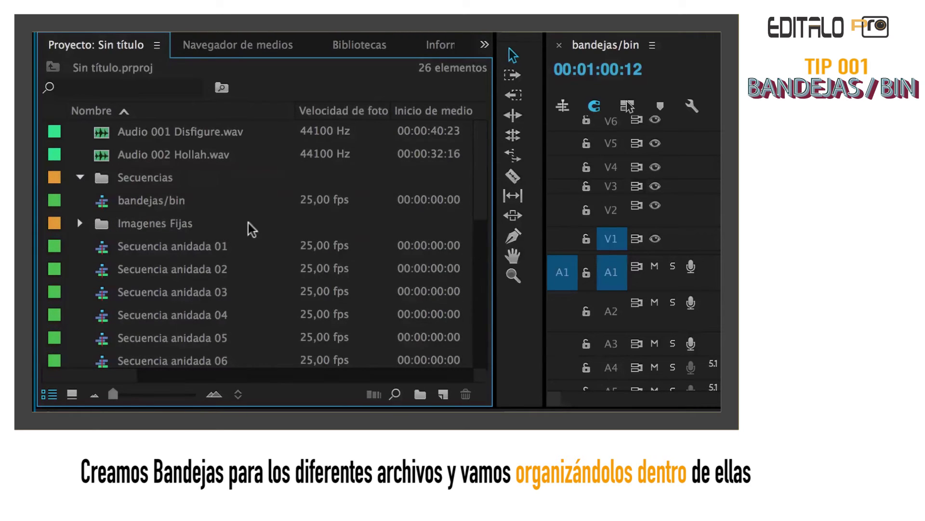
pyautogui.moveTo(151, 200); pyautogui.dragTo(145, 178)
pyautogui.moveTo(164, 246); pyautogui.dragTo(145, 178)
pyautogui.moveTo(147, 274); pyautogui.dragTo(145, 177)
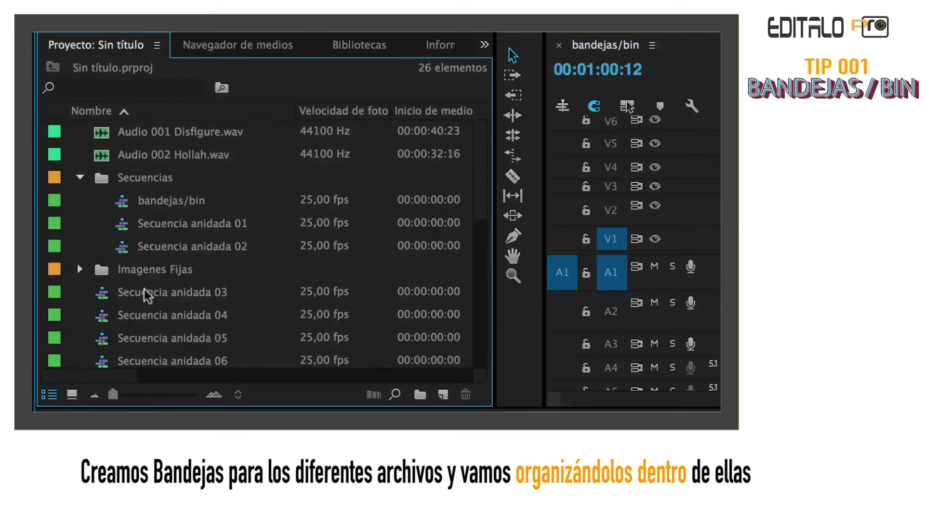
pyautogui.moveTo(145, 292); pyautogui.dragTo(145, 178)
pyautogui.moveTo(147, 314); pyautogui.dragTo(145, 177)
pyautogui.moveTo(151, 343); pyautogui.dragTo(145, 178)
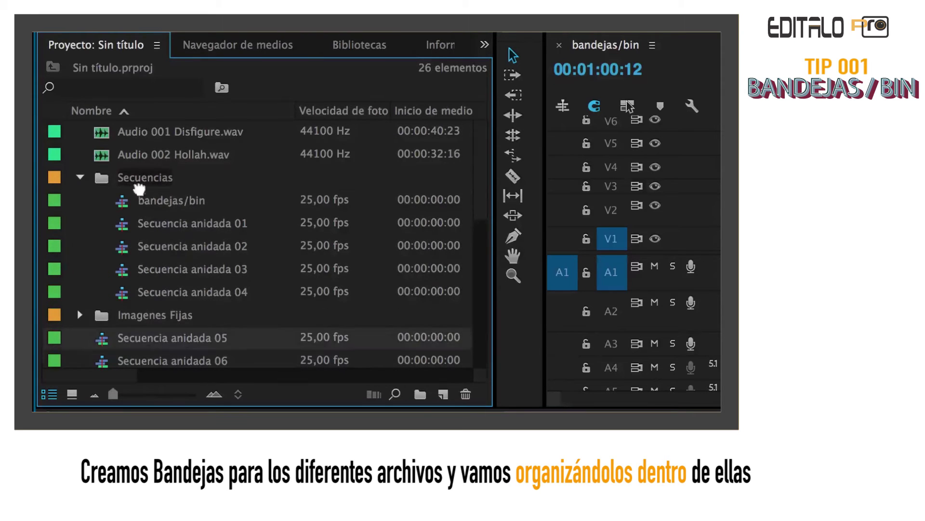
pyautogui.moveTo(166, 361); pyautogui.dragTo(145, 178)
pyautogui.click(81, 178)
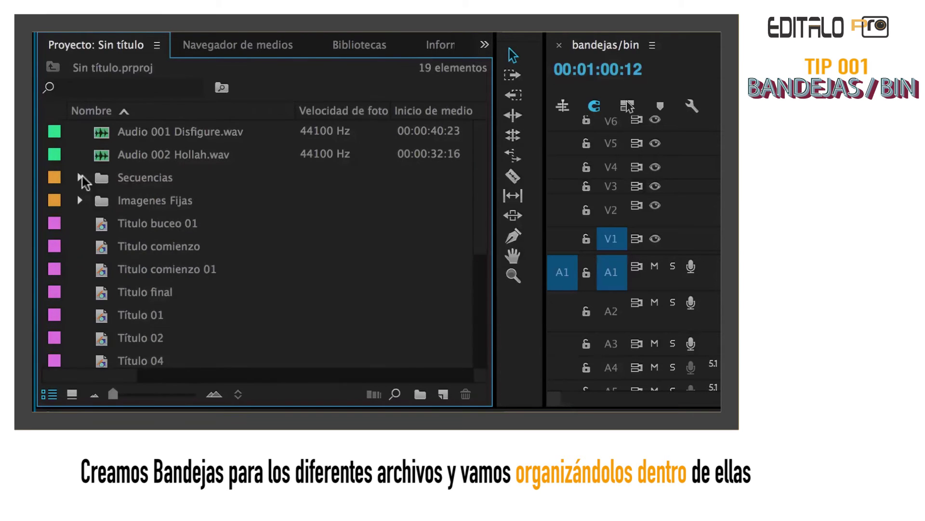
# Step: Create a Titulos bin and file Titulo buceo 01, comienzo, comienzo 01, final, Título 01, 02, 04
pyautogui.click(421, 394)
pyautogui.write('Titulos')
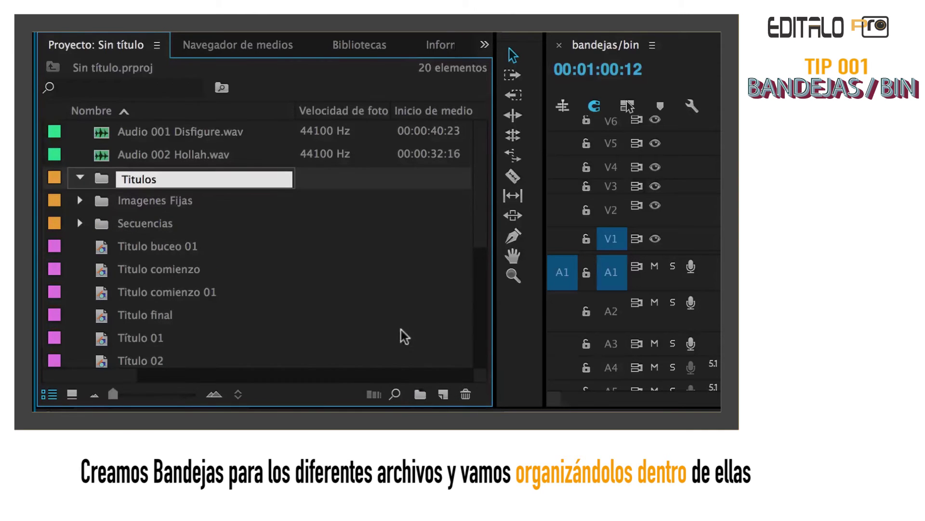
pyautogui.click(403, 336)
pyautogui.moveTo(144, 245); pyautogui.dragTo(135, 177)
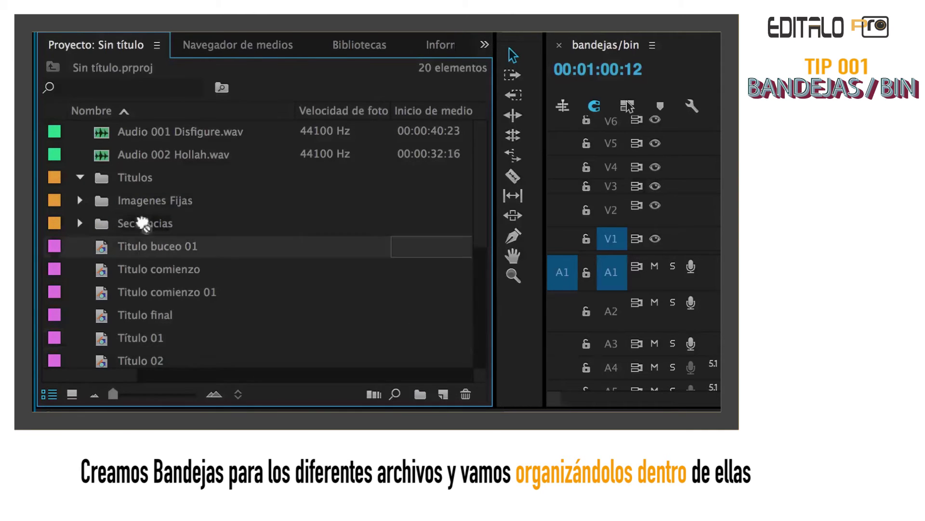
pyautogui.moveTo(140, 273); pyautogui.dragTo(136, 179)
pyautogui.moveTo(139, 293); pyautogui.dragTo(127, 181)
pyautogui.moveTo(135, 318); pyautogui.dragTo(124, 183)
pyautogui.moveTo(140, 336); pyautogui.dragTo(131, 179)
pyautogui.moveTo(140, 359); pyautogui.dragTo(126, 180)
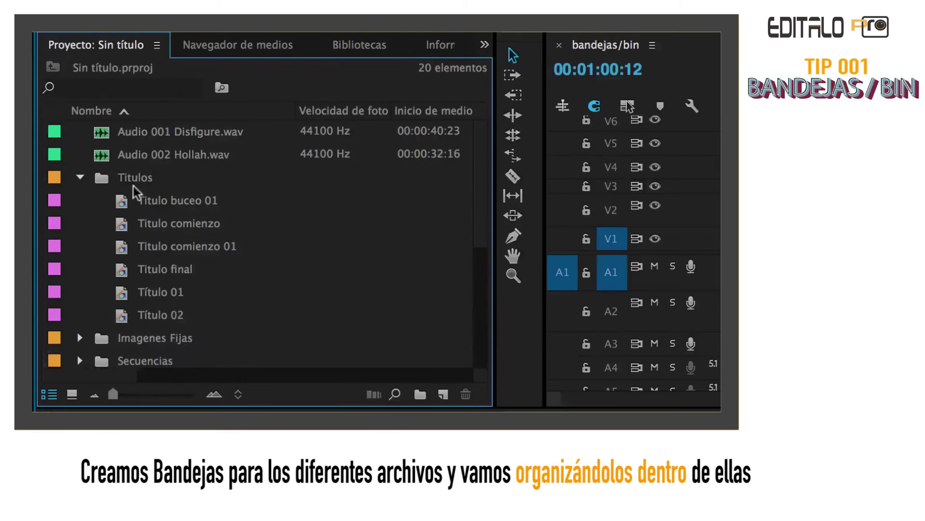
pyautogui.click(80, 177)
pyautogui.moveTo(143, 246); pyautogui.dragTo(130, 179)
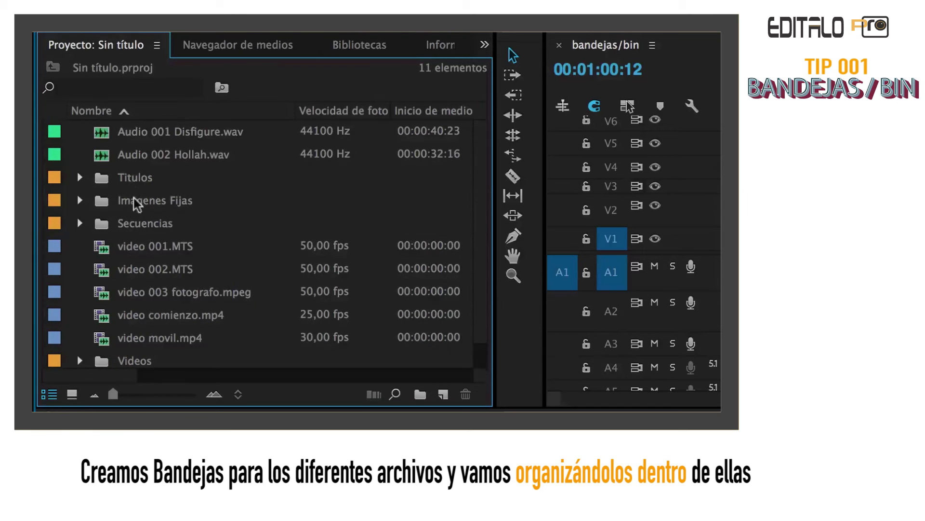
# Step: Move video movil.mp4, video comienzo.mp4, video 003 fotografo.mpeg and video 001.MTS into Videos
pyautogui.scroll(-1, 134, 197)
pyautogui.moveTo(154, 318); pyautogui.dragTo(145, 337)
pyautogui.moveTo(151, 292); pyautogui.dragTo(144, 315)
pyautogui.moveTo(150, 272); pyautogui.dragTo(141, 292)
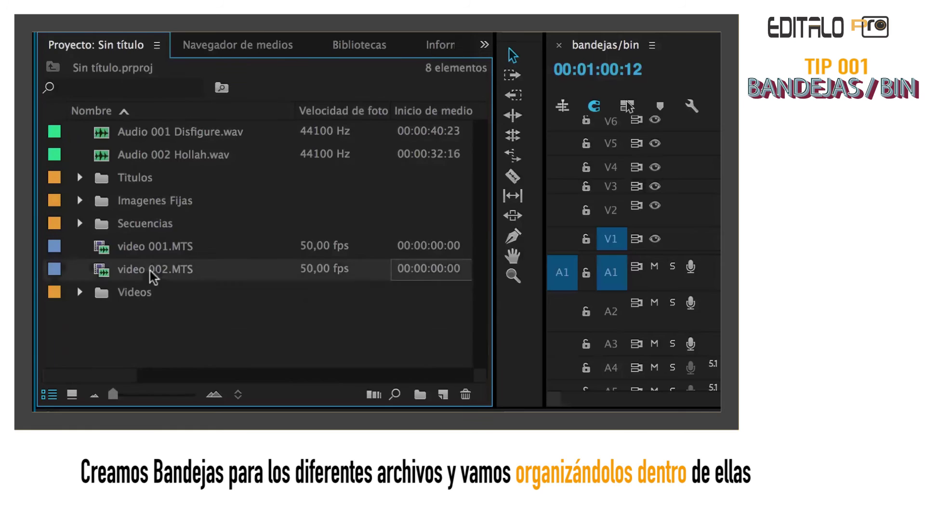
pyautogui.moveTo(149, 248); pyautogui.dragTo(145, 270)
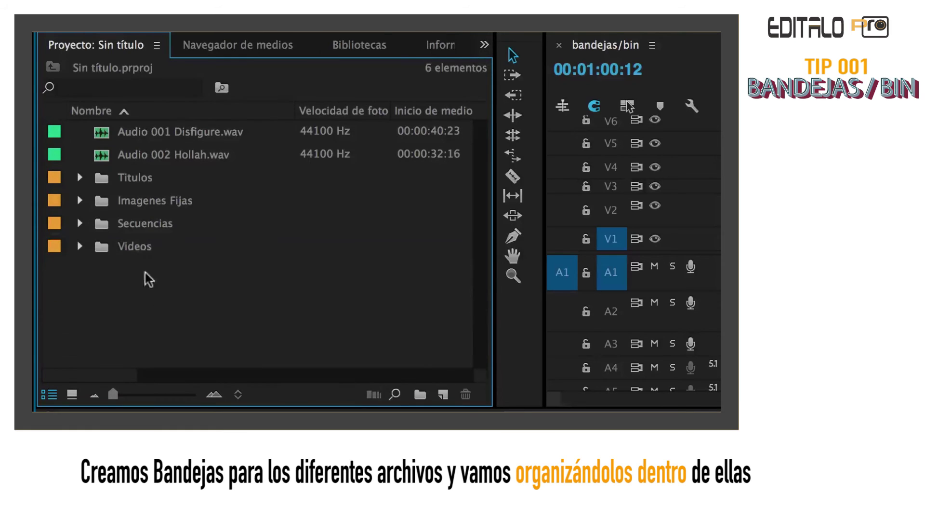
# Step: Create an Audio bin holding Audio 001 Disfigure.wav and Audio 002 Hollah.wav, then collapse it
pyautogui.click(420, 394)
pyautogui.write('Audio')
pyautogui.click(295, 265)
pyautogui.moveTo(161, 156); pyautogui.dragTo(130, 178)
pyautogui.moveTo(151, 138); pyautogui.dragTo(137, 155)
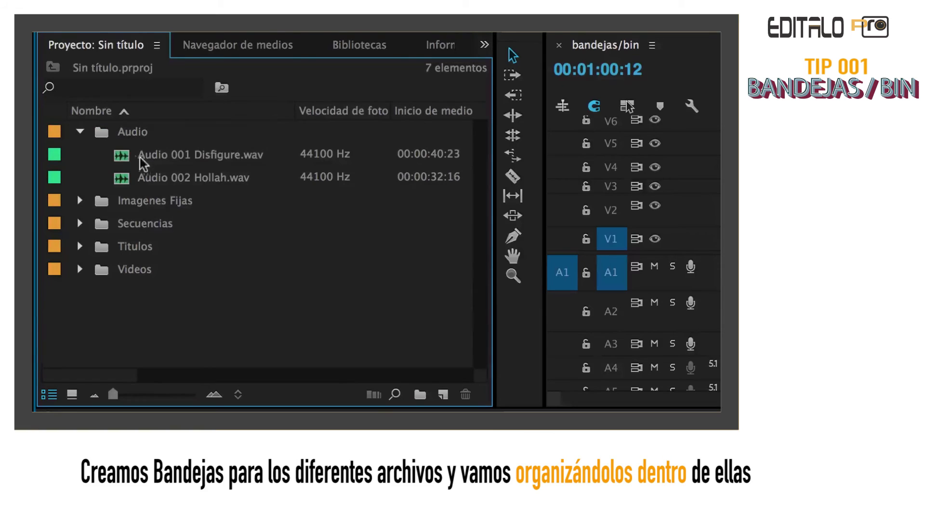
pyautogui.click(80, 132)
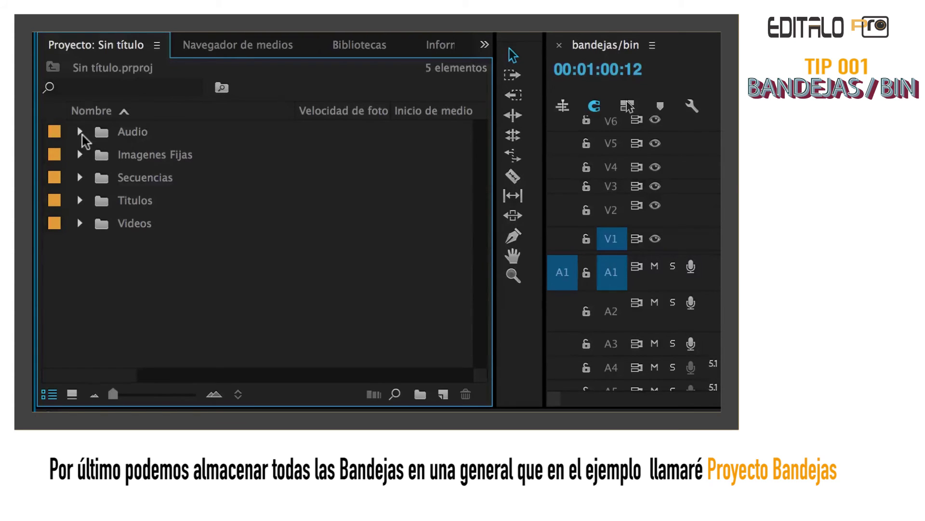
# Step: Create a Proyecto Bandejas bin, nest the Audio, Imagenes Fijas and Secuencias bins inside, and collapse it
pyautogui.click(420, 395)
pyautogui.write('Proyecto Bandejas')
pyautogui.click(351, 339)
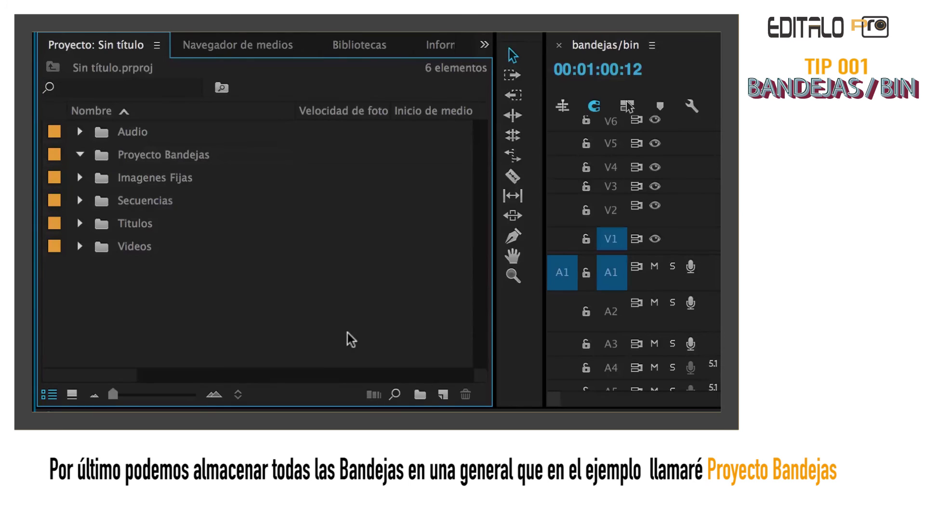
pyautogui.moveTo(134, 134)
pyautogui.mouseDown()
pyautogui.moveTo(138, 155)
pyautogui.moveTo(128, 132)
pyautogui.mouseUp()
pyautogui.moveTo(128, 201); pyautogui.dragTo(130, 135)
pyautogui.moveTo(138, 224); pyautogui.dragTo(140, 132)
pyautogui.click(80, 131)
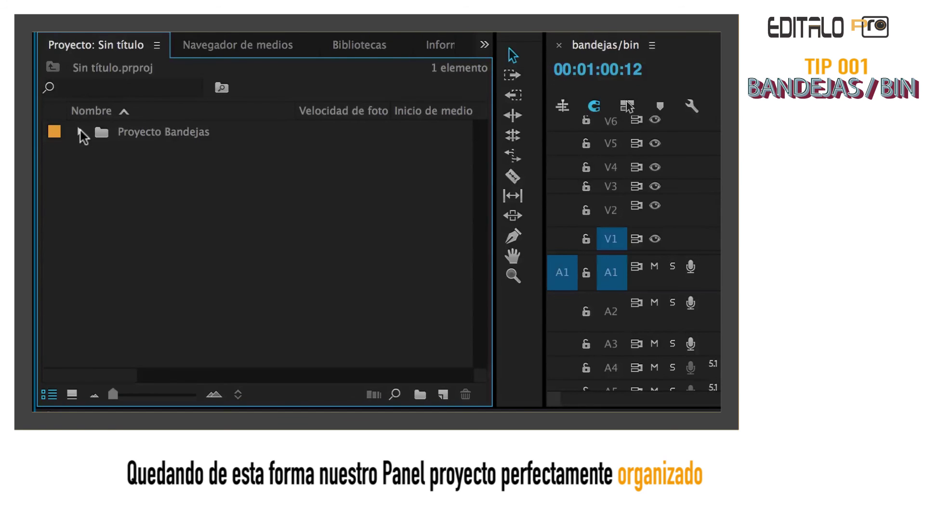
# Step: Check the Audio, Imagenes Fijas, Secuencias and Videos bins inside Proyecto Bandejas, then collapse it
pyautogui.click(80, 132)
pyautogui.click(99, 155)
pyautogui.click(98, 155)
pyautogui.click(98, 177)
pyautogui.click(99, 178)
pyautogui.click(99, 200)
pyautogui.click(100, 201)
pyautogui.click(99, 223)
pyautogui.click(99, 224)
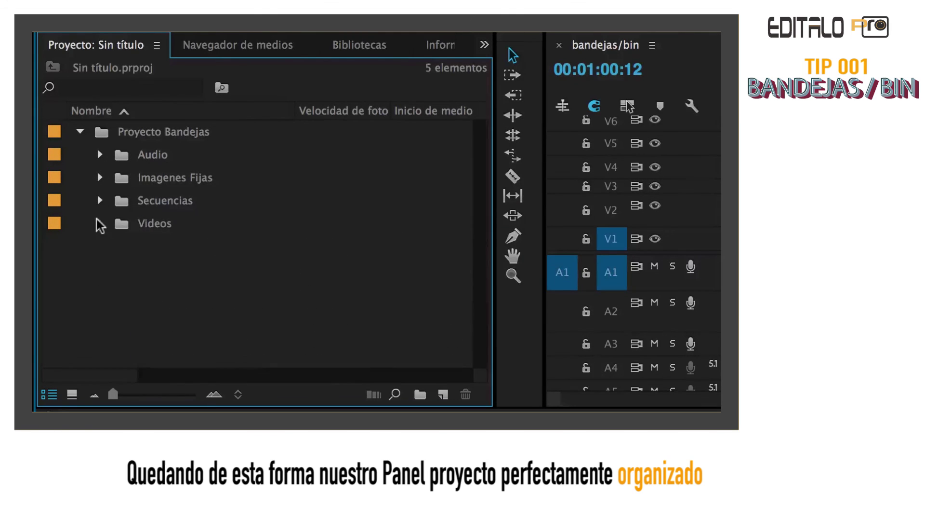
pyautogui.click(81, 132)
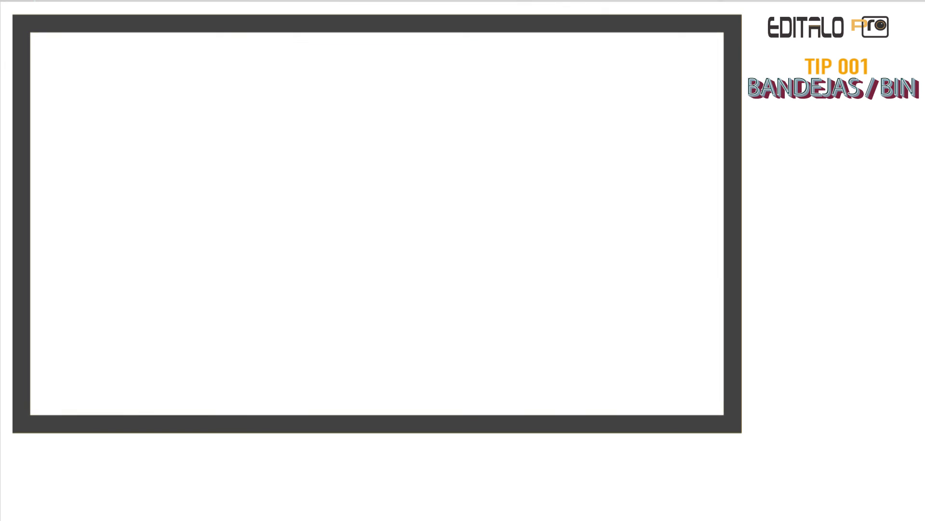